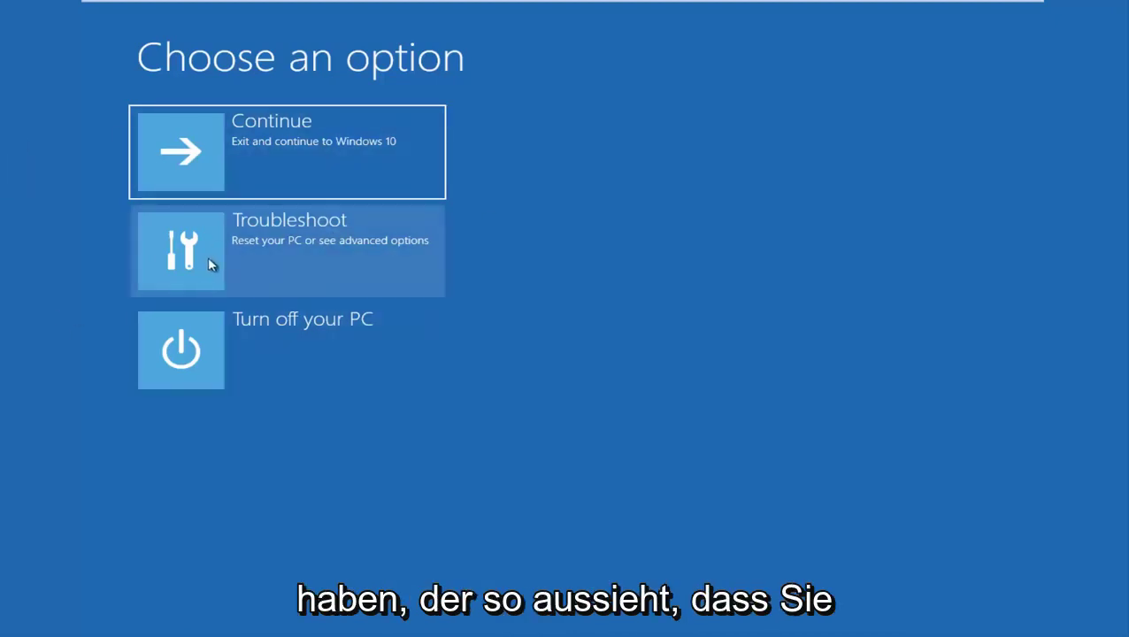
Try System Restore from the advanced troubleshooting options, choosing the administrator account and entering its password.
{"action": "left_click", "coordinate": [281, 254]}
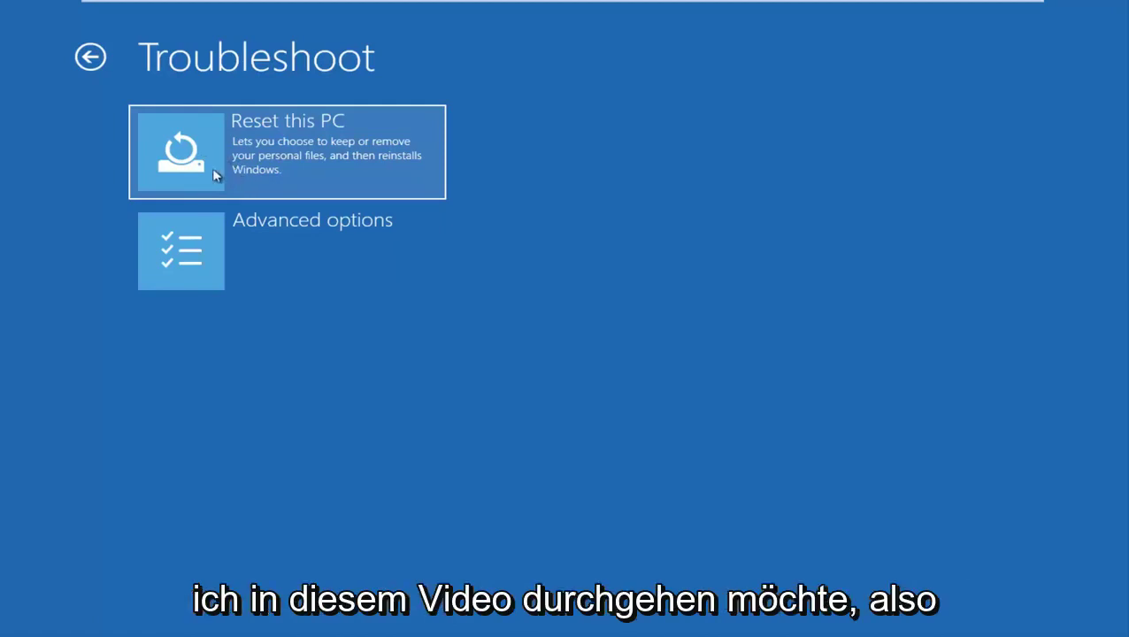
{"action": "left_click", "coordinate": [215, 245]}
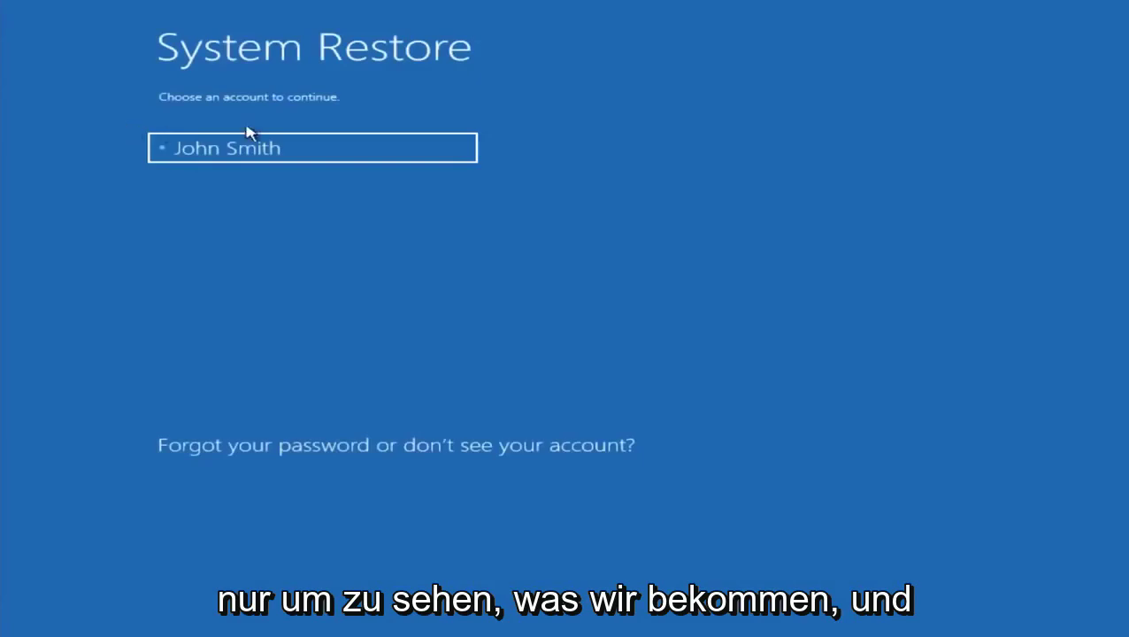
{"action": "left_click", "coordinate": [322, 150]}
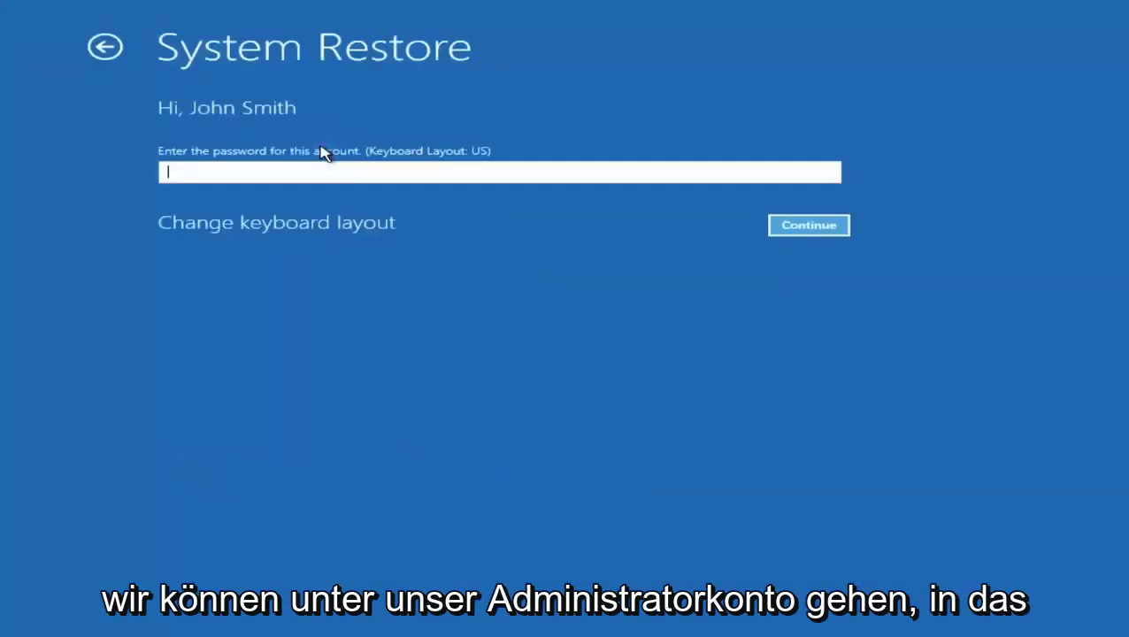
{"action": "type", "text": "********"}
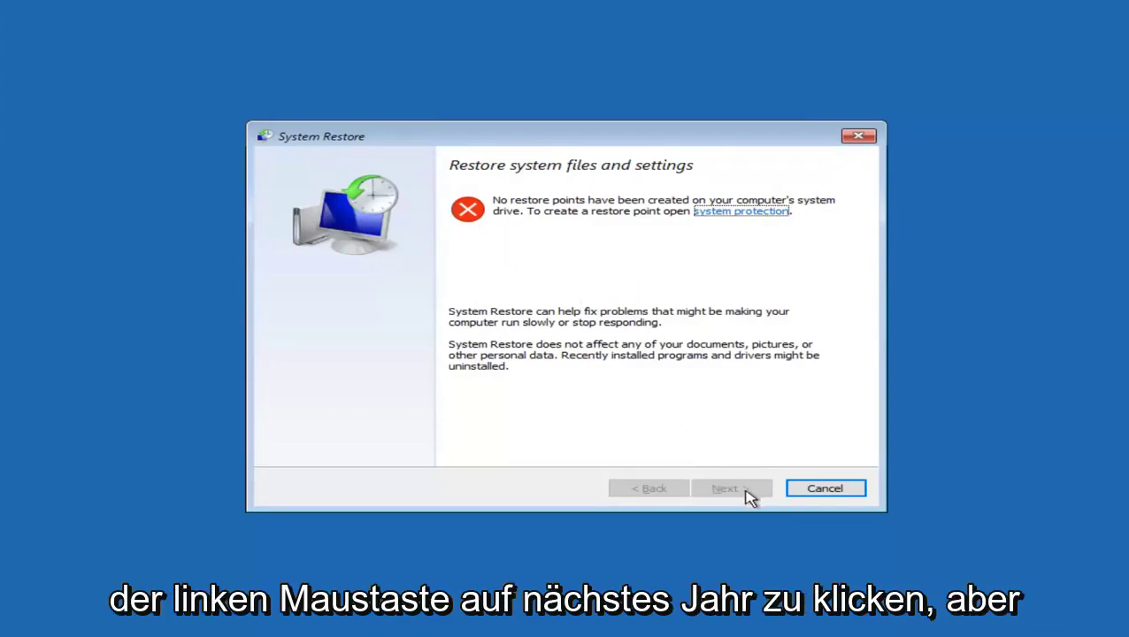
{"action": "left_click", "coordinate": [828, 492]}
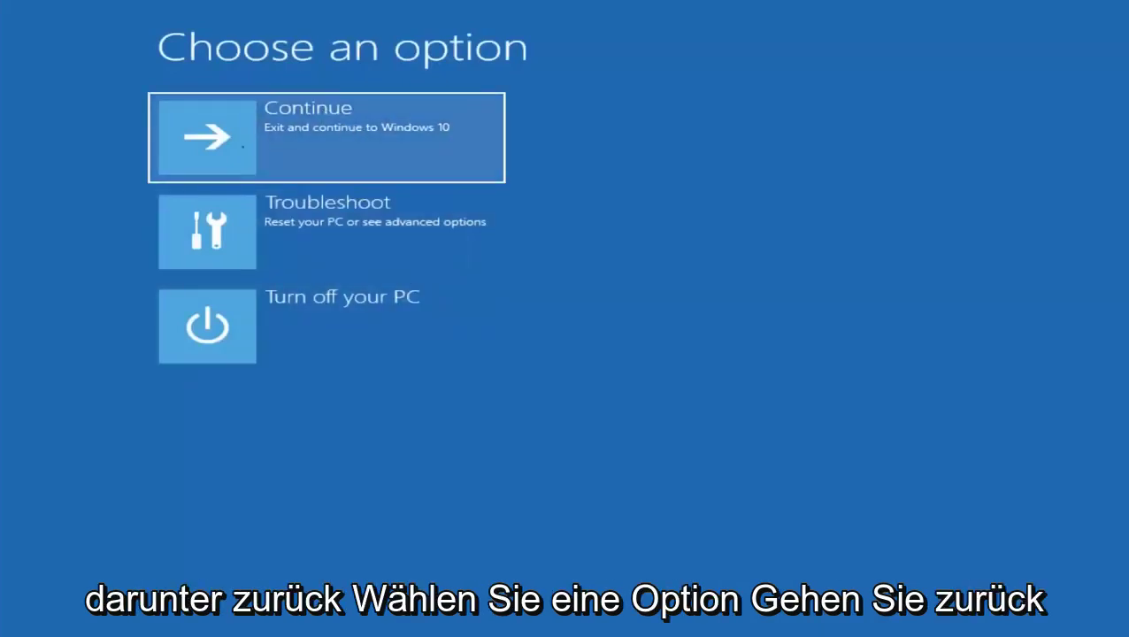
Open Startup Settings from the advanced troubleshooting options to change how Windows starts.
{"action": "left_click", "coordinate": [305, 231]}
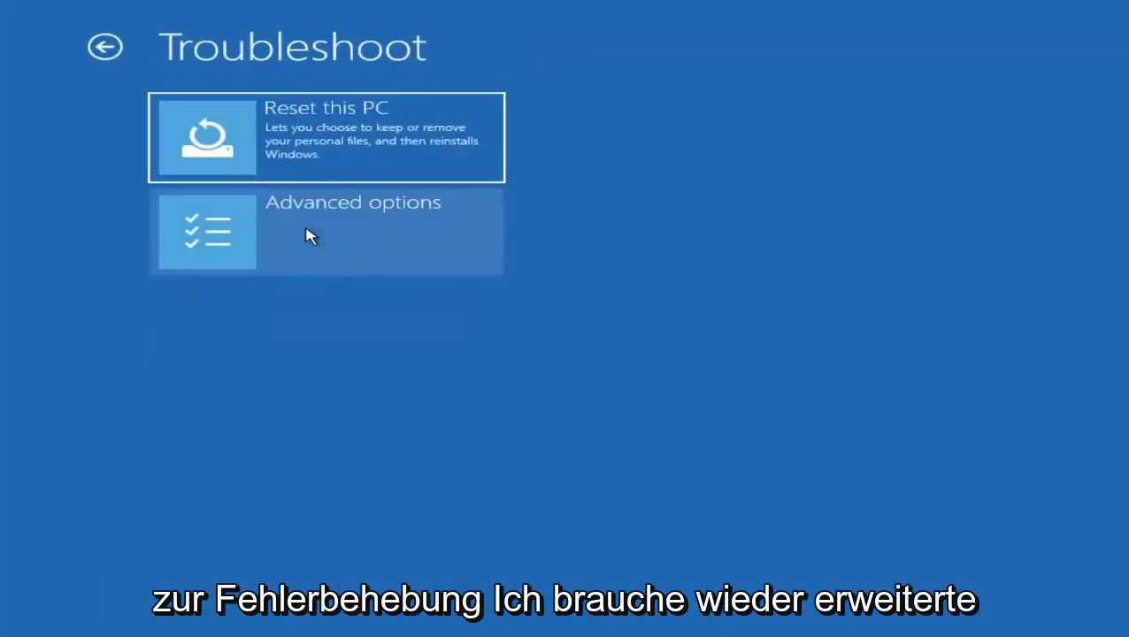
{"action": "left_click", "coordinate": [297, 233]}
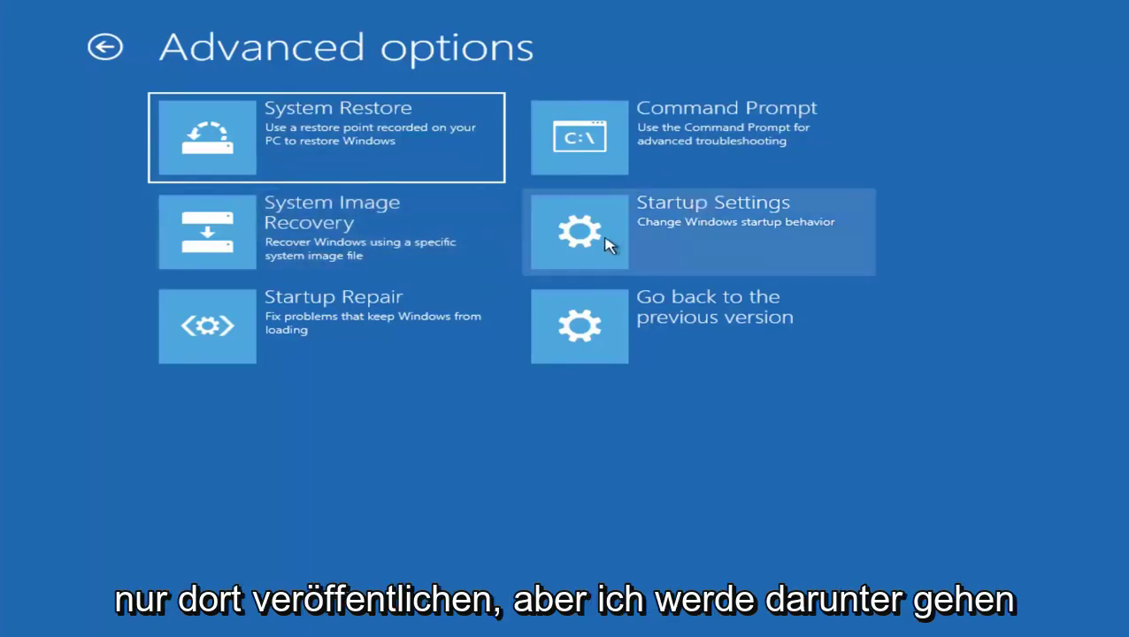
{"action": "left_click", "coordinate": [637, 229]}
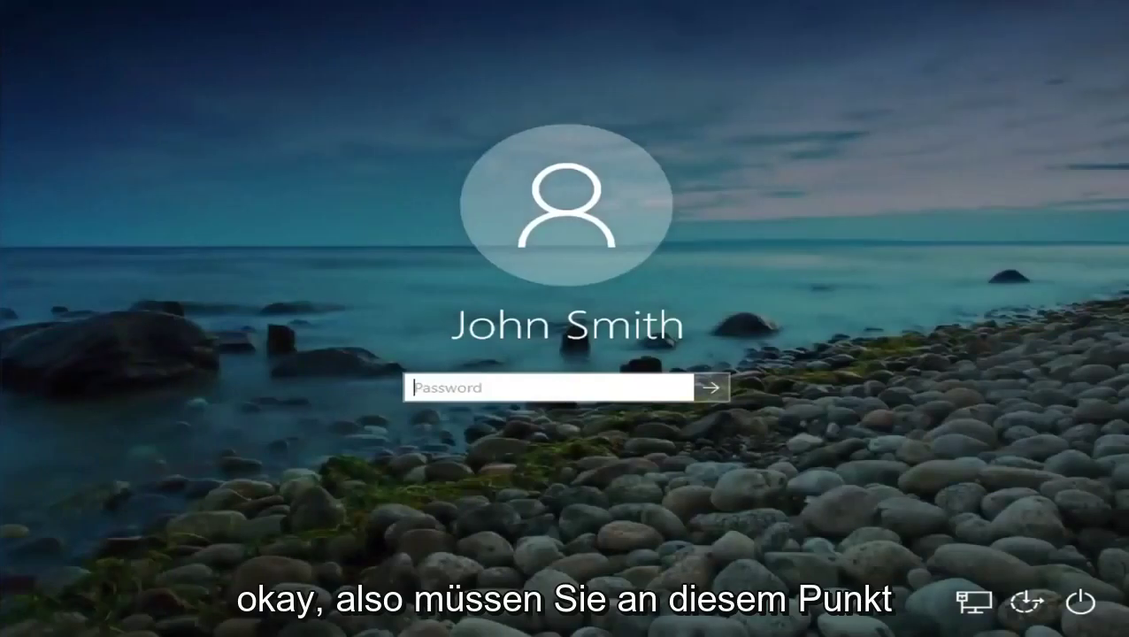
Sign in to Windows with the account password and close the browser window that opens.
{"action": "type", "text": "••••••"}
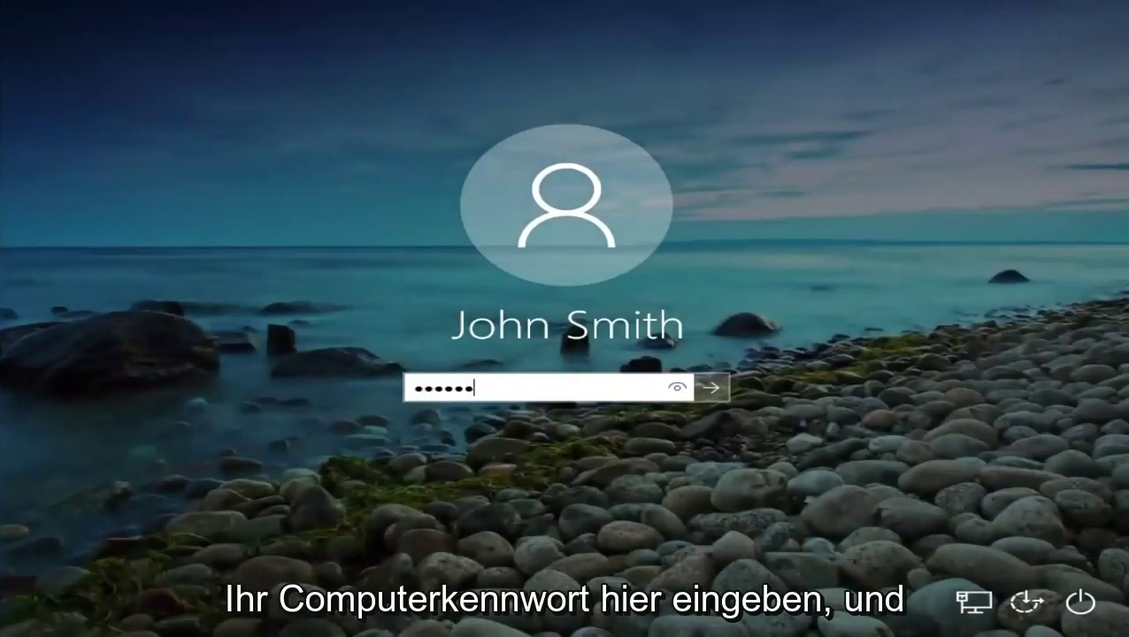
{"action": "key", "text": "Return"}
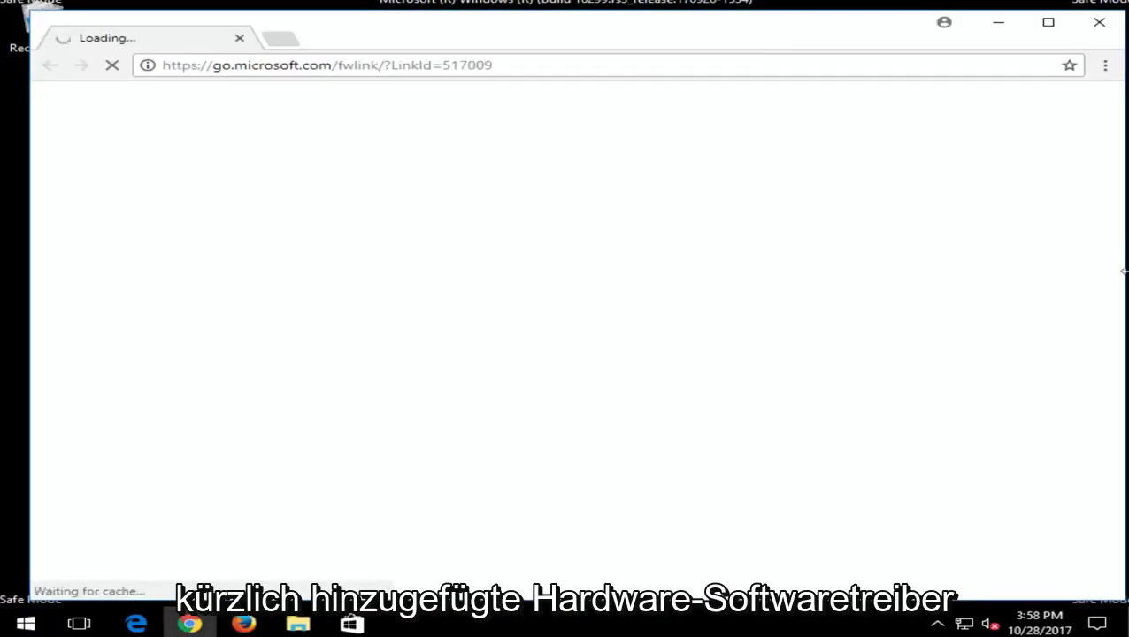
{"action": "left_click", "coordinate": [1098, 23]}
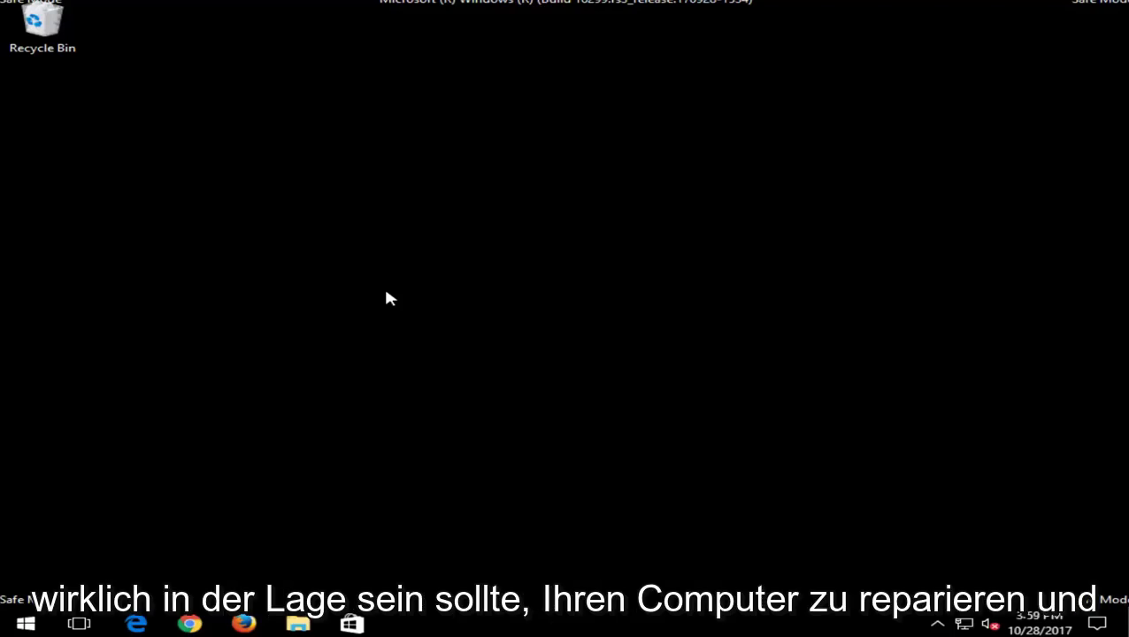
Search for Notepad, open it and move its window so the text area fits on screen.
{"action": "left_click", "coordinate": [25, 623]}
{"action": "left_click", "coordinate": [926, 177]}
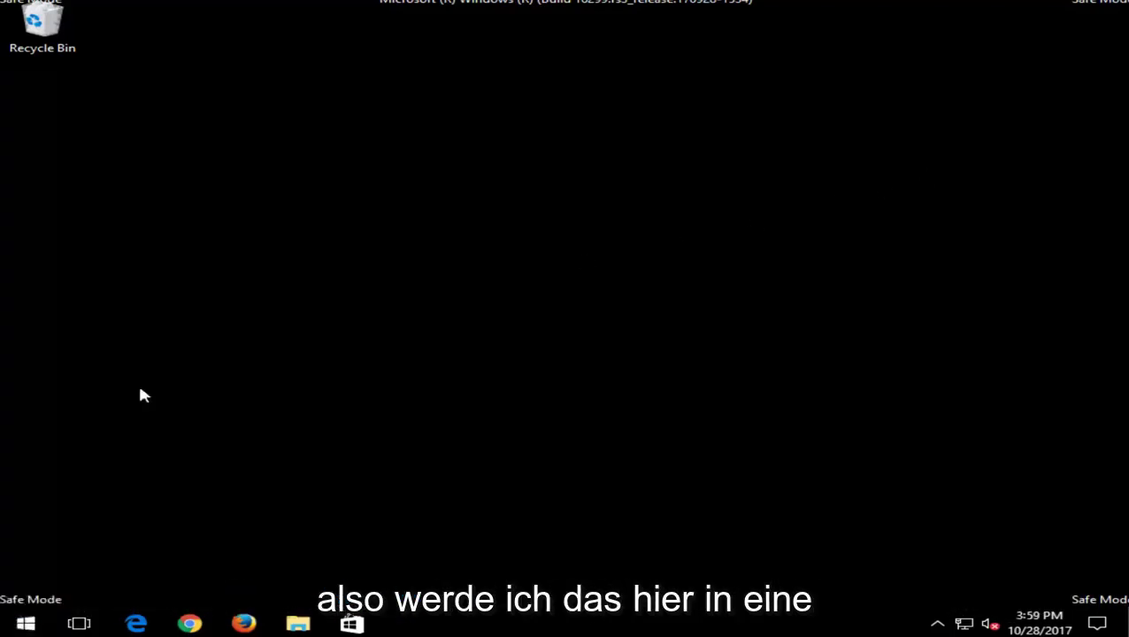
{"action": "left_click", "coordinate": [26, 624]}
{"action": "left_click", "coordinate": [152, 491]}
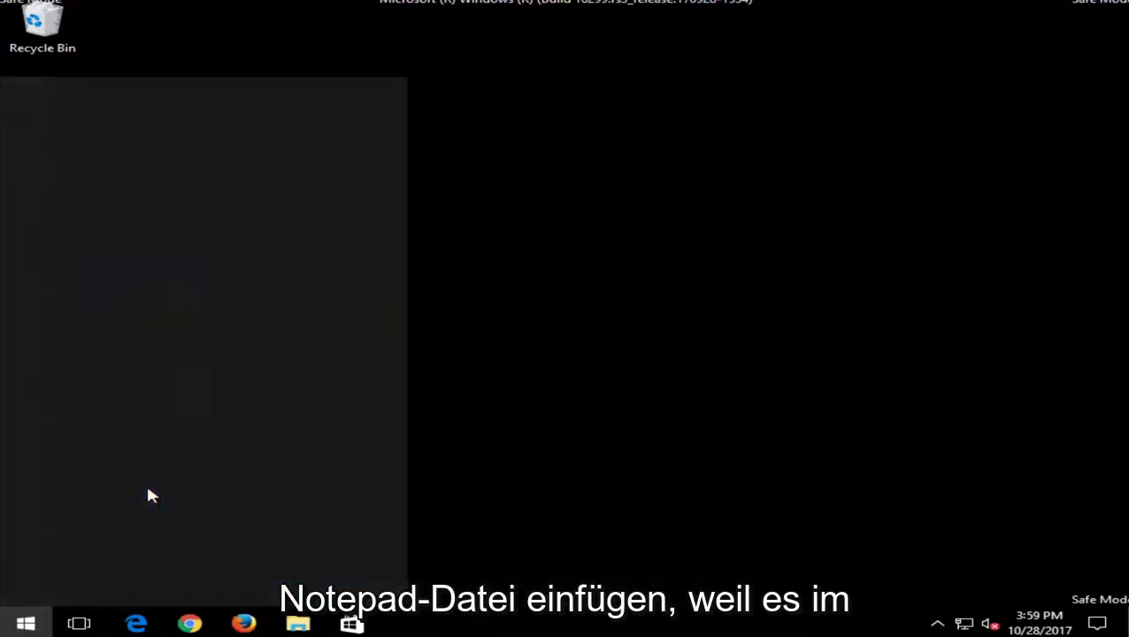
{"action": "type", "text": "notepad"}
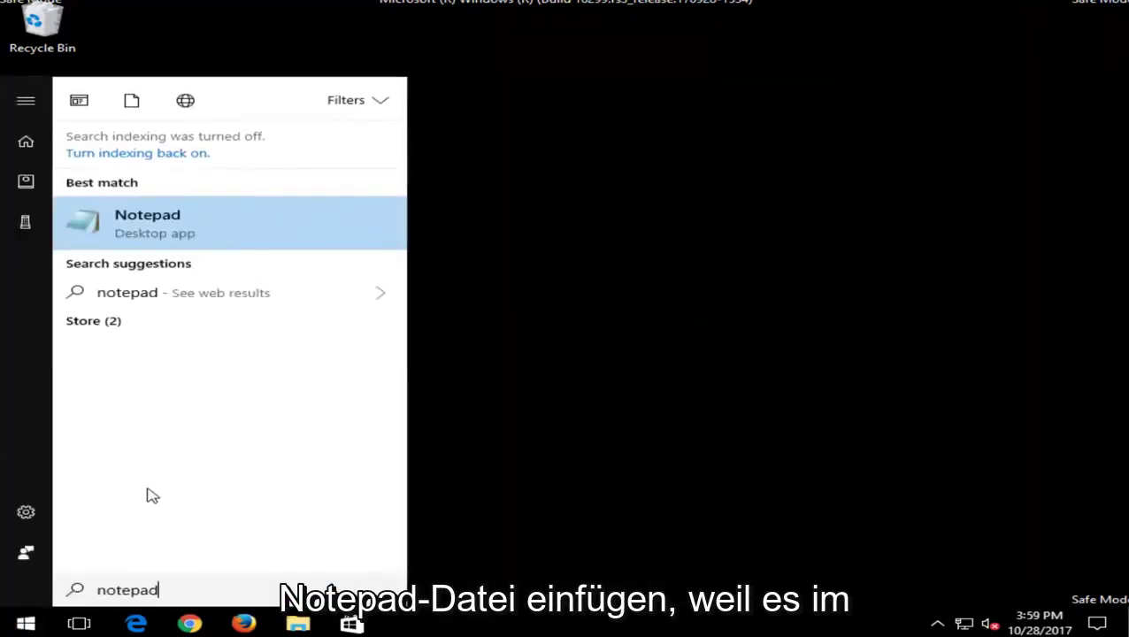
{"action": "left_click", "coordinate": [159, 227]}
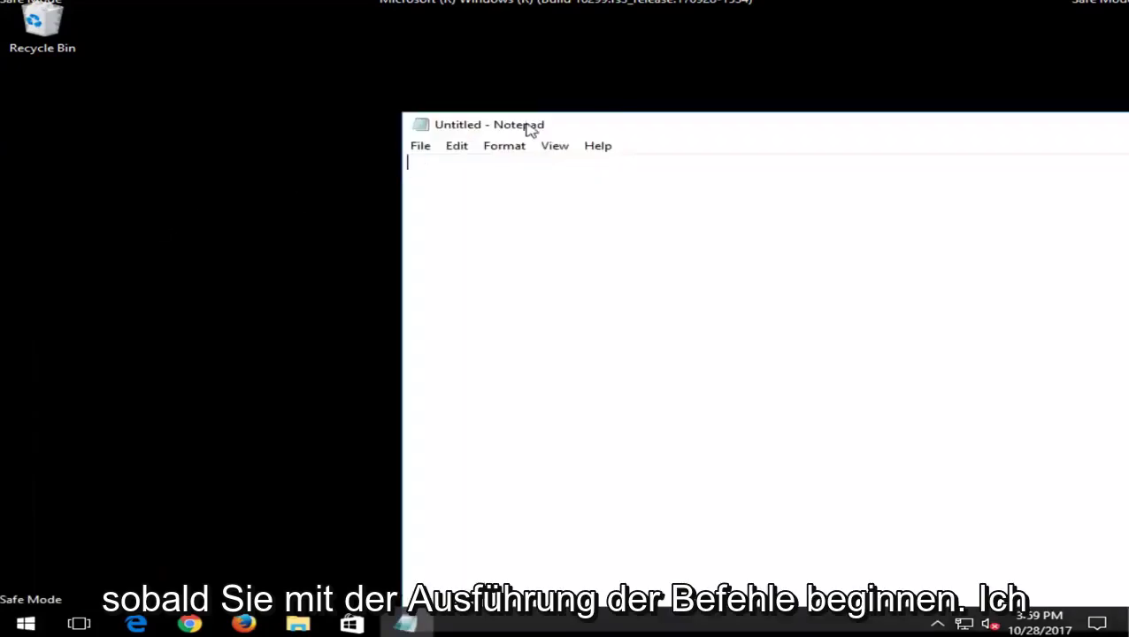
{"action": "left_click_drag", "start_coordinate": [618, 116], "coordinate": [289, 74]}
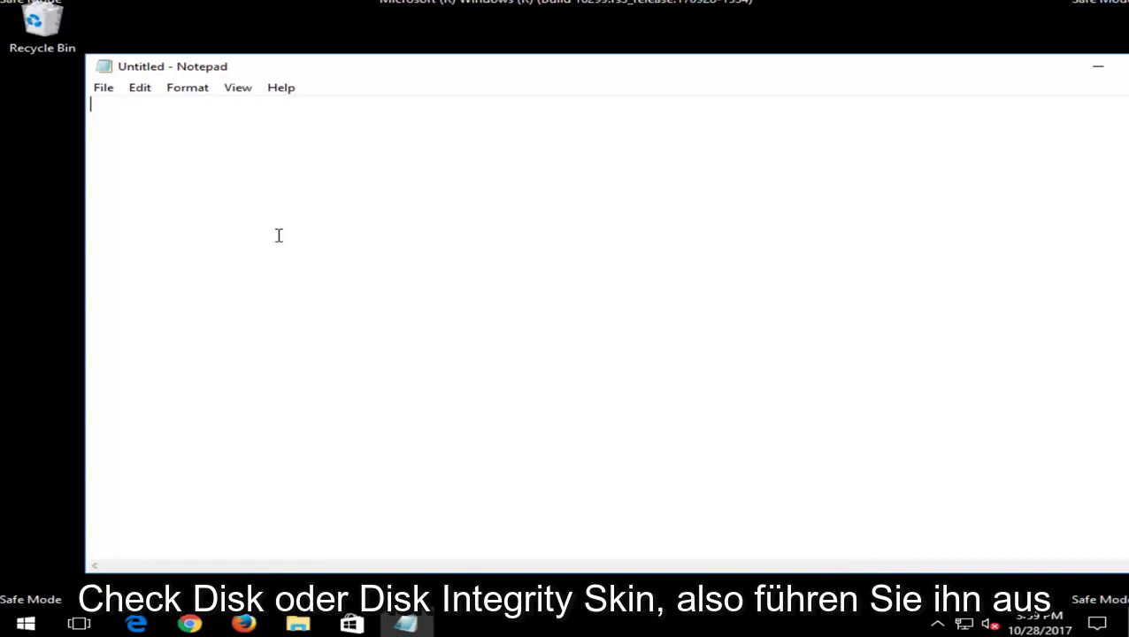
Write the commands "Chkdsk /f /r" and "sfc /scannow" in the Notepad document, separated by a blank line.
{"action": "type", "text": "C"}
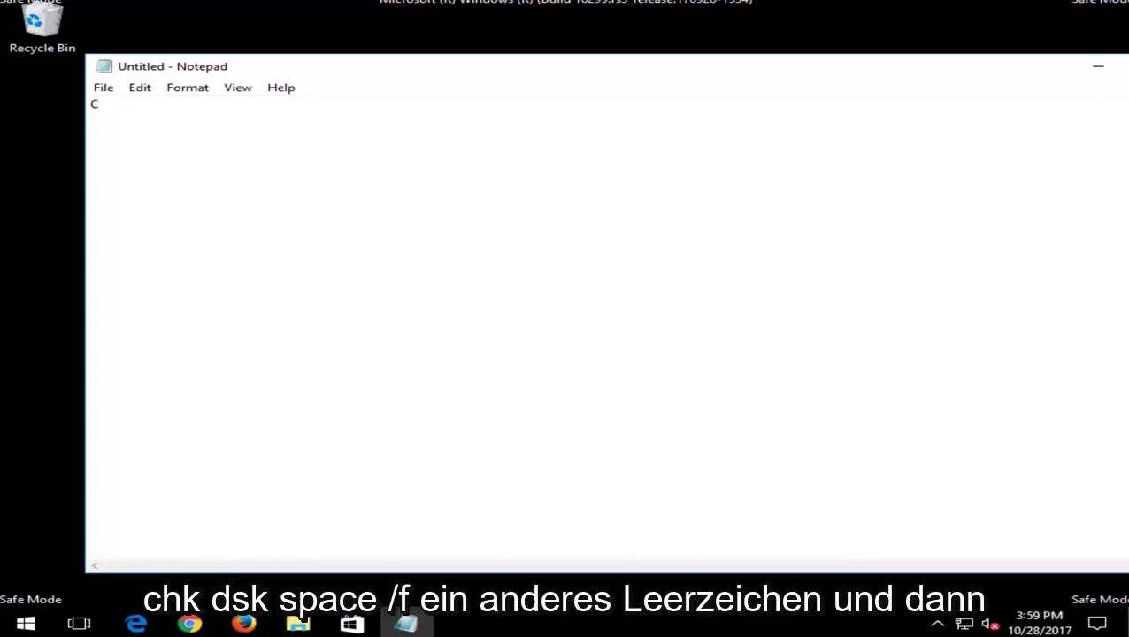
{"action": "type", "text": "hkdsk /f /r"}
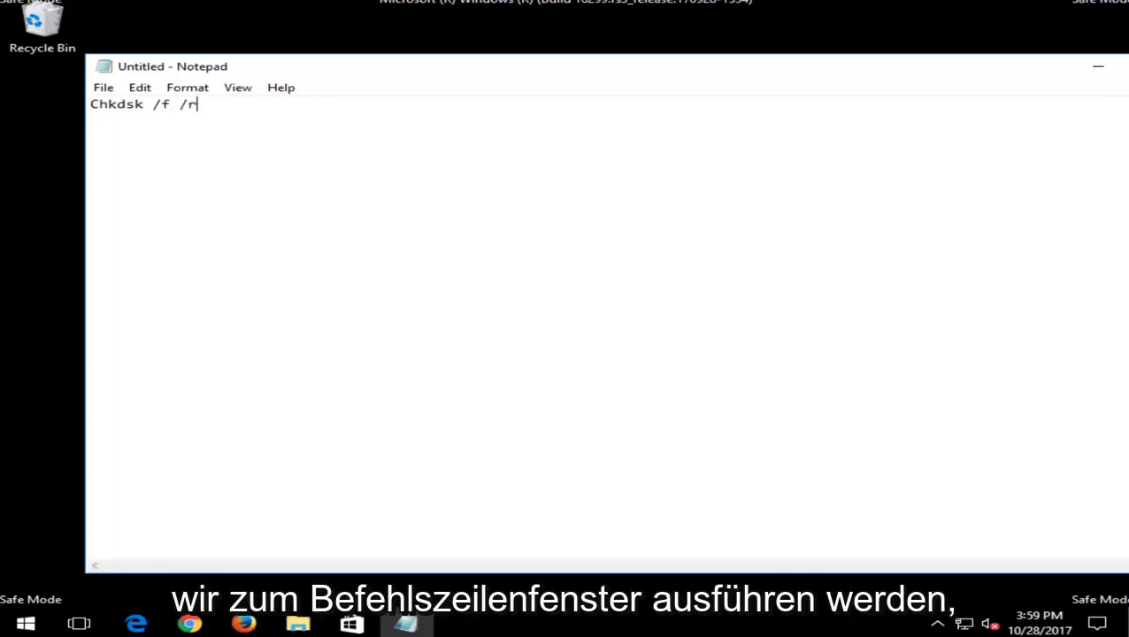
{"action": "key", "text": "Return"}
{"action": "key", "text": "Return"}
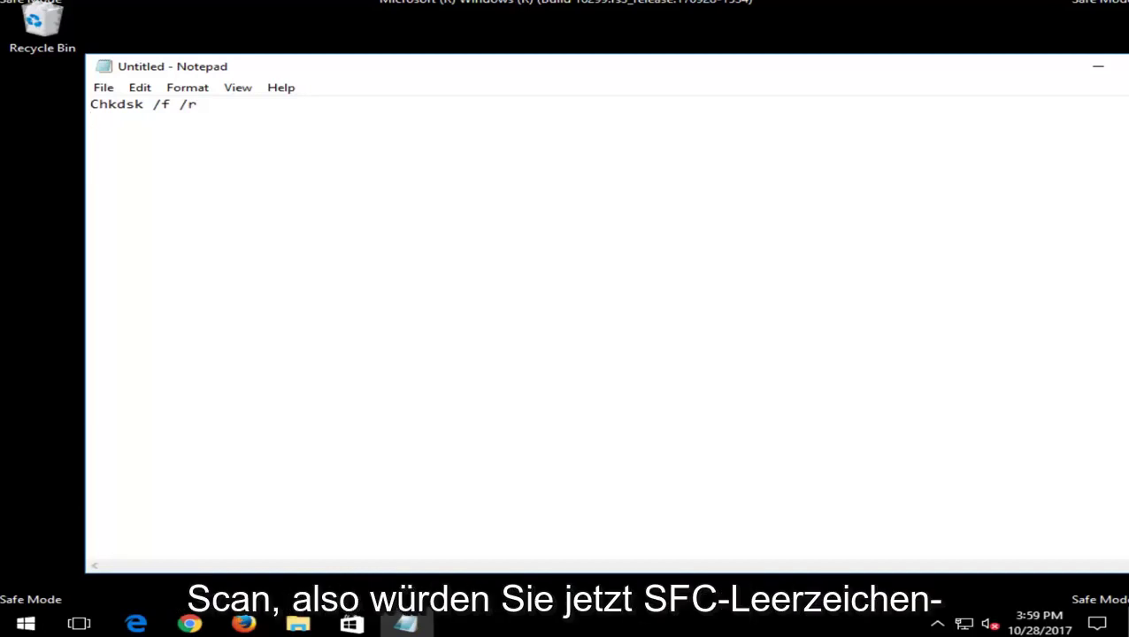
{"action": "type", "text": "sfc /scannow"}
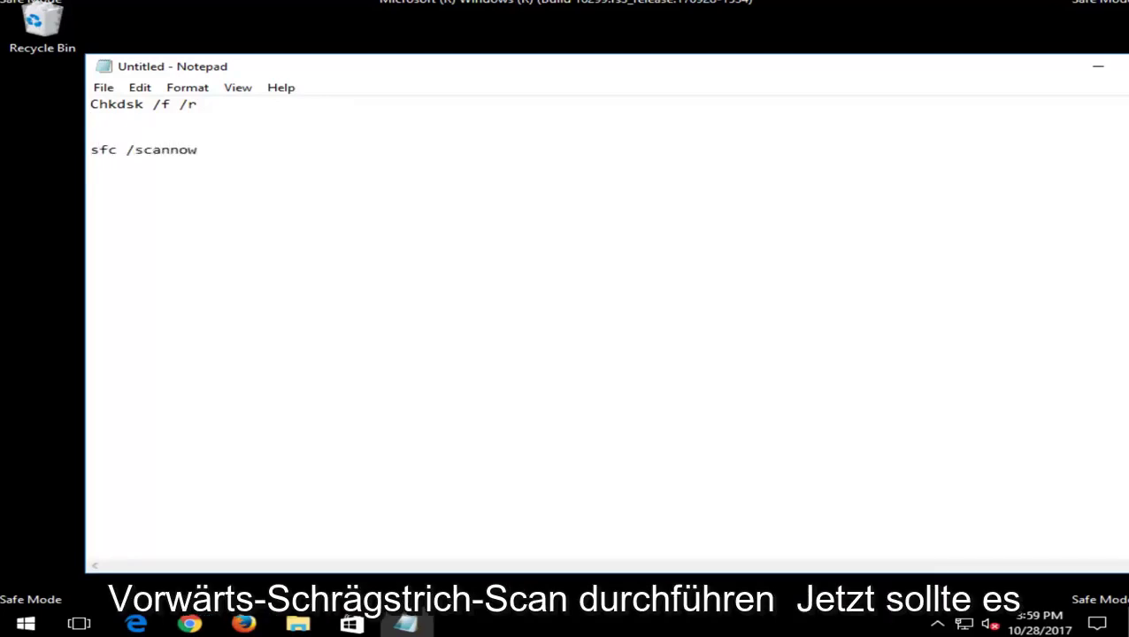
Move the Notepad window aside, run Command Prompt as administrator and reposition its window.
{"action": "left_click_drag", "start_coordinate": [370, 70], "coordinate": [688, 68]}
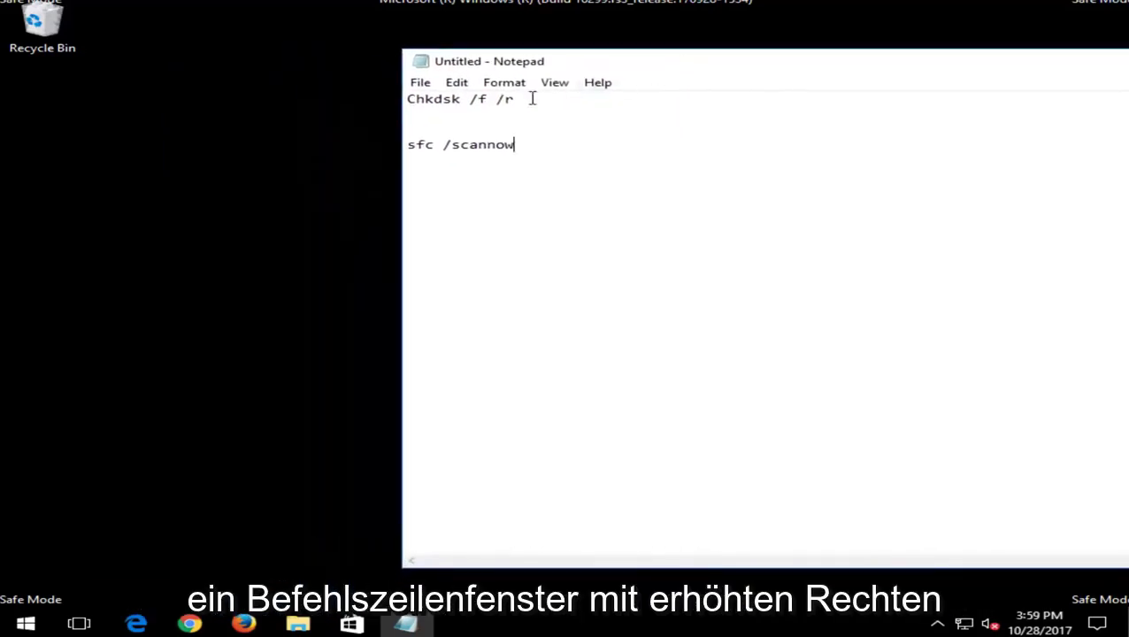
{"action": "left_click", "coordinate": [27, 624]}
{"action": "type", "text": "command prompt"}
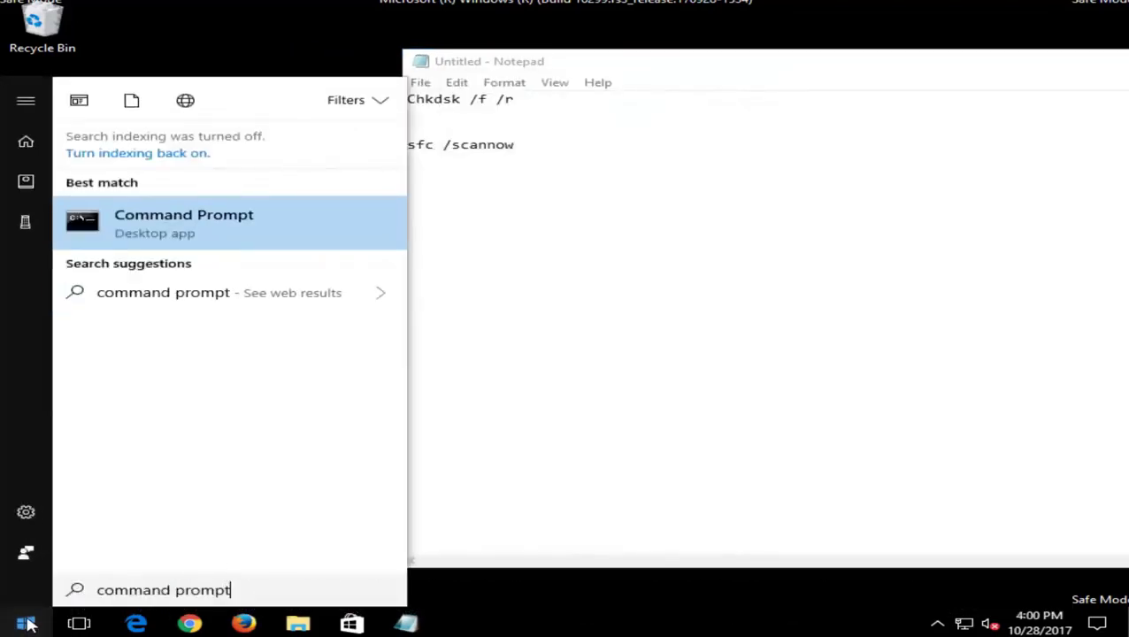
{"action": "right_click", "coordinate": [172, 233]}
{"action": "left_click", "coordinate": [215, 251]}
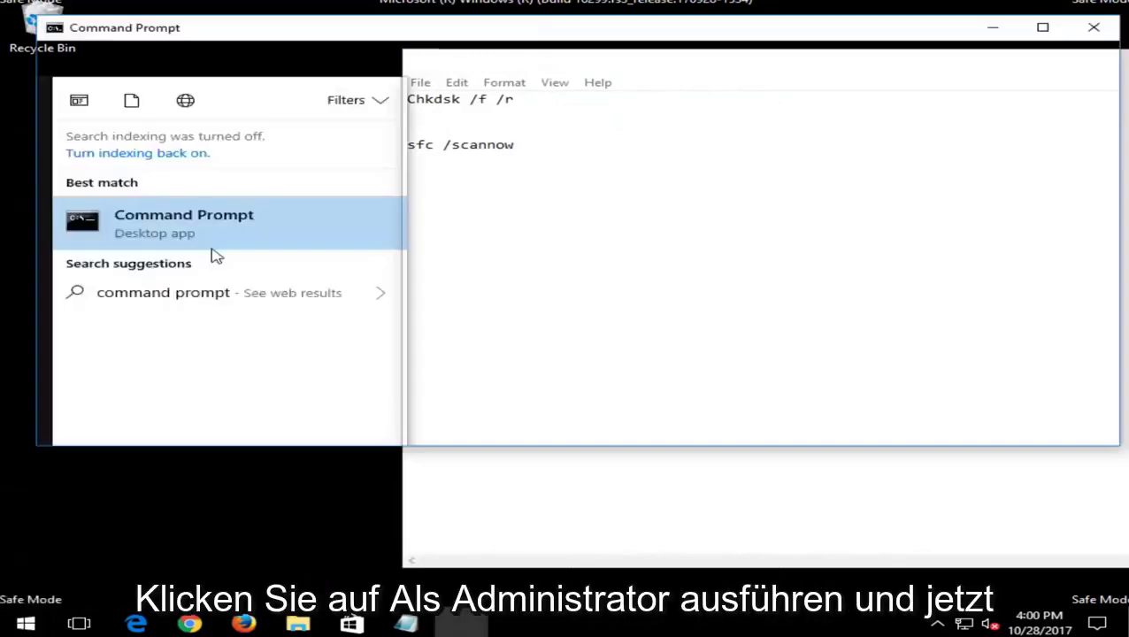
{"action": "left_click_drag", "start_coordinate": [340, 30], "coordinate": [390, 61]}
Copy the "Chkdsk /f /r" command line from the Notepad document.
{"action": "left_click", "coordinate": [619, 524]}
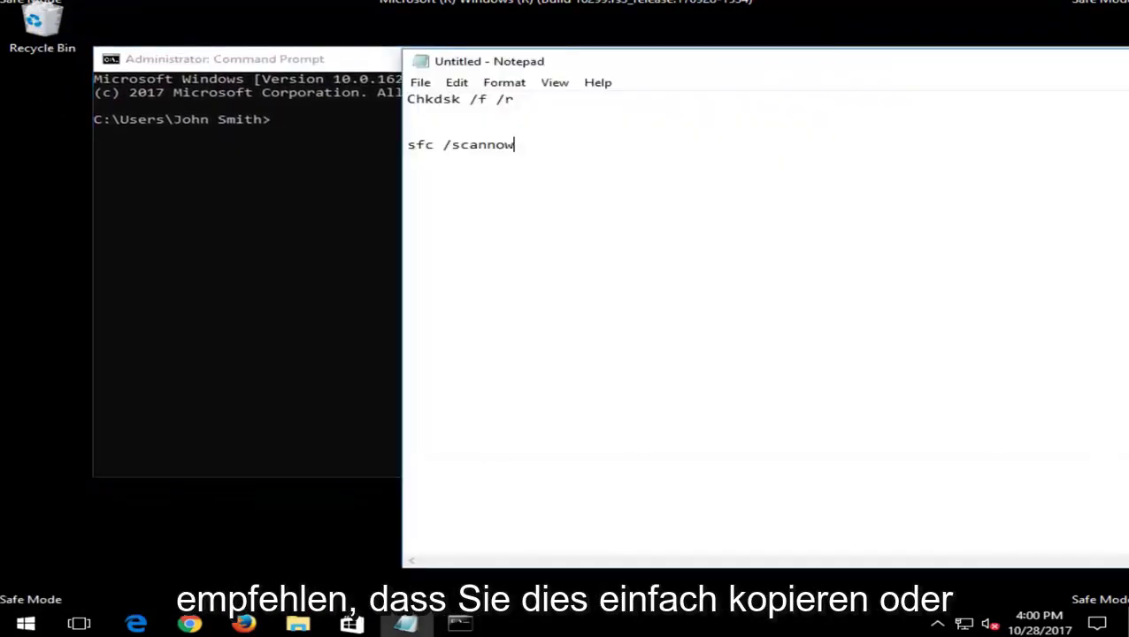
{"action": "left_click_drag", "start_coordinate": [536, 107], "coordinate": [363, 99]}
{"action": "key", "text": "ctrl+c"}
{"action": "left_click", "coordinate": [456, 82]}
{"action": "left_click", "coordinate": [456, 144]}
{"action": "left_click", "coordinate": [340, 66]}
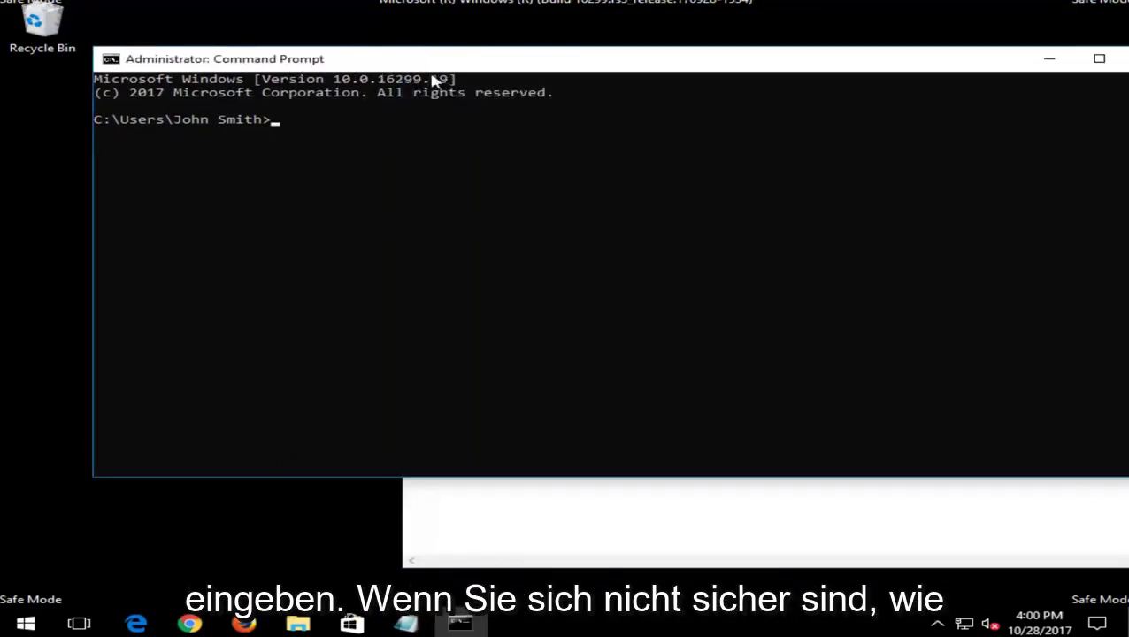
{"action": "left_click", "coordinate": [736, 498]}
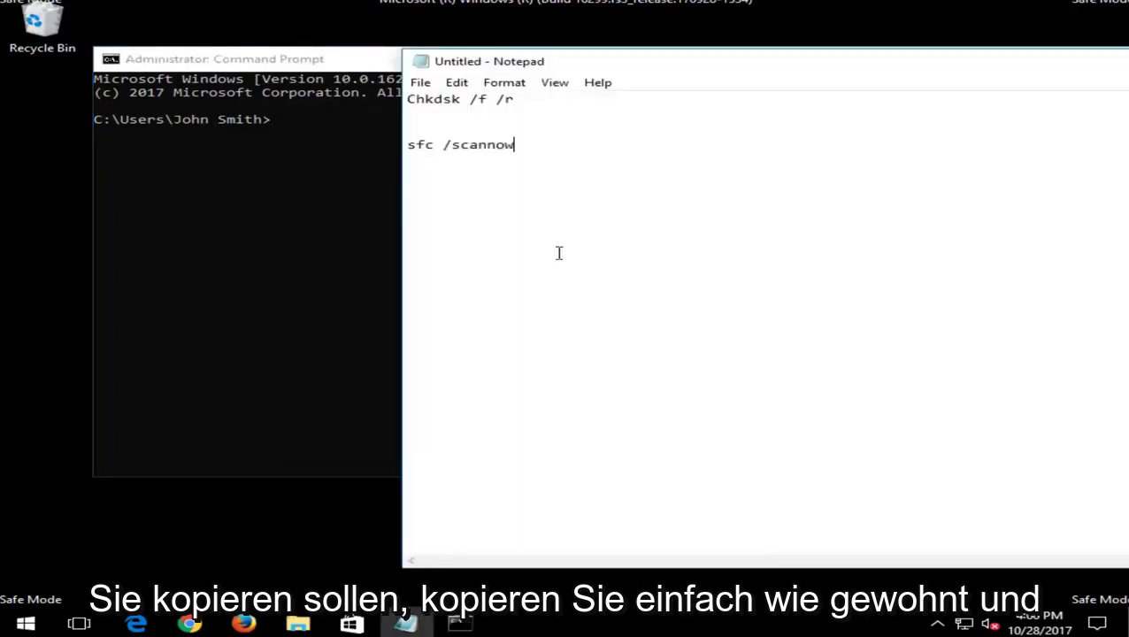
Paste and run "Chkdsk /f /r" in the administrator Command Prompt, answering y to schedule the disk check for the next restart.
{"action": "left_click", "coordinate": [305, 59]}
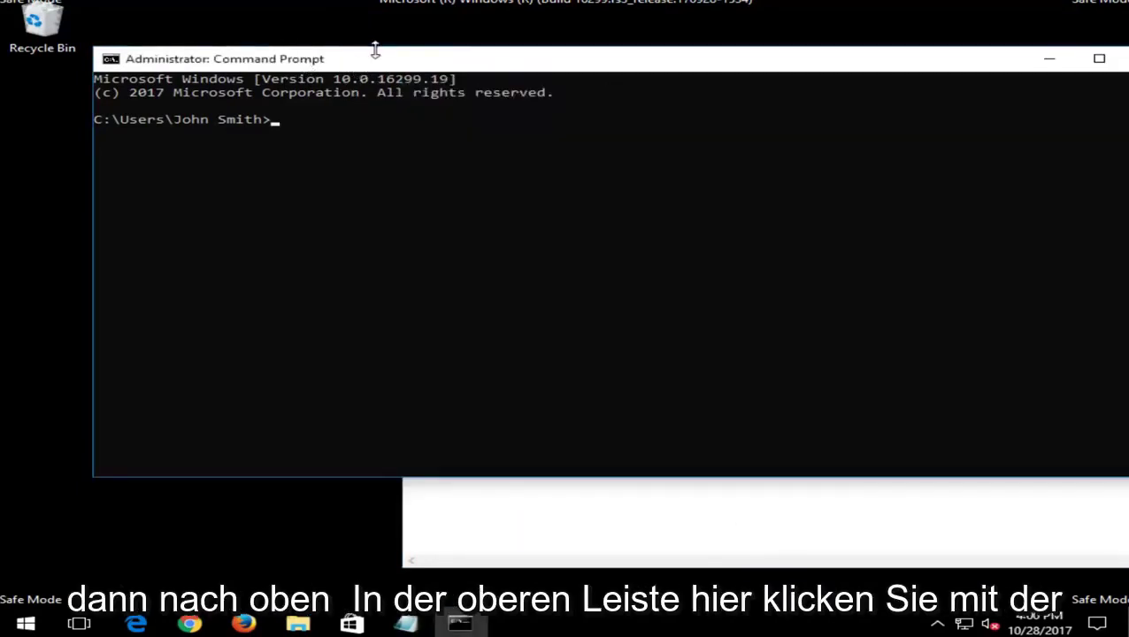
{"action": "right_click", "coordinate": [403, 61]}
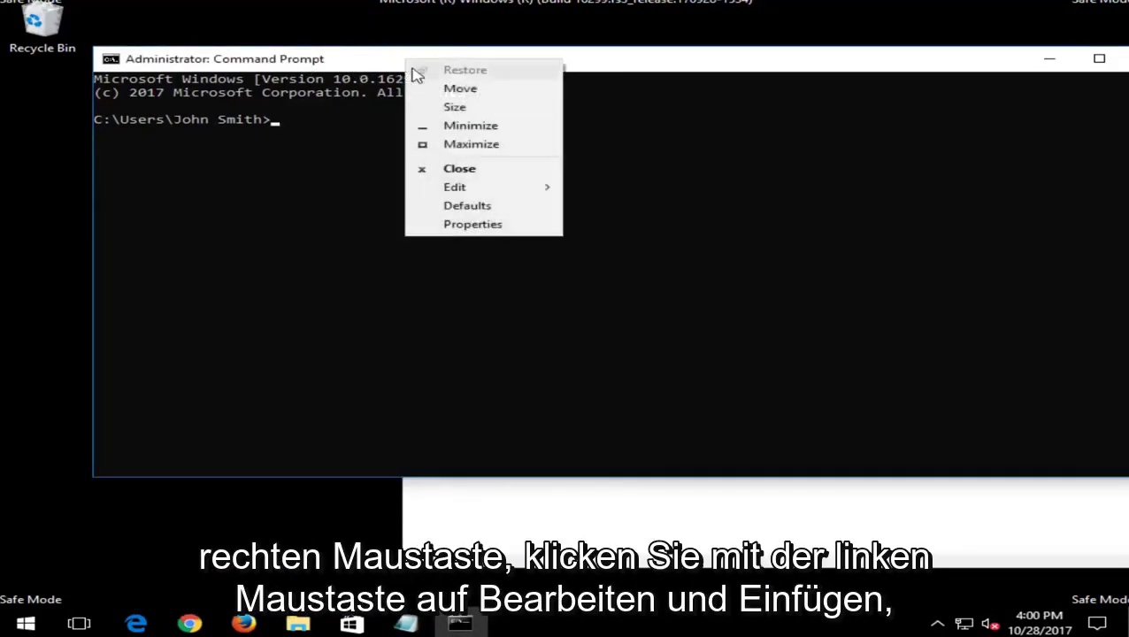
{"action": "left_click", "coordinate": [460, 187]}
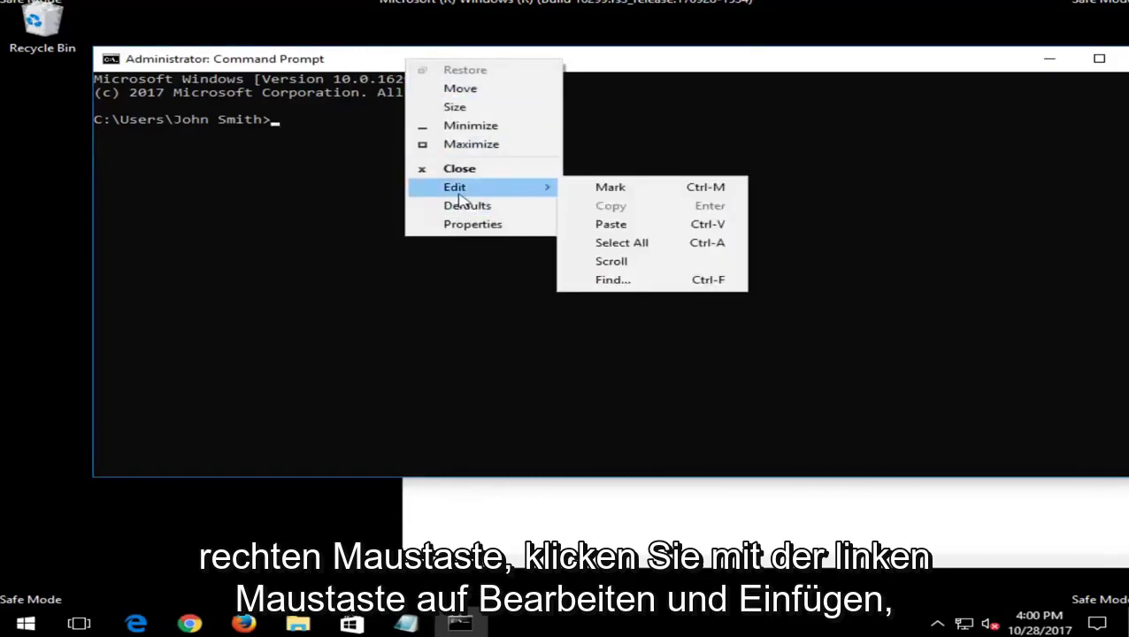
{"action": "left_click", "coordinate": [626, 228]}
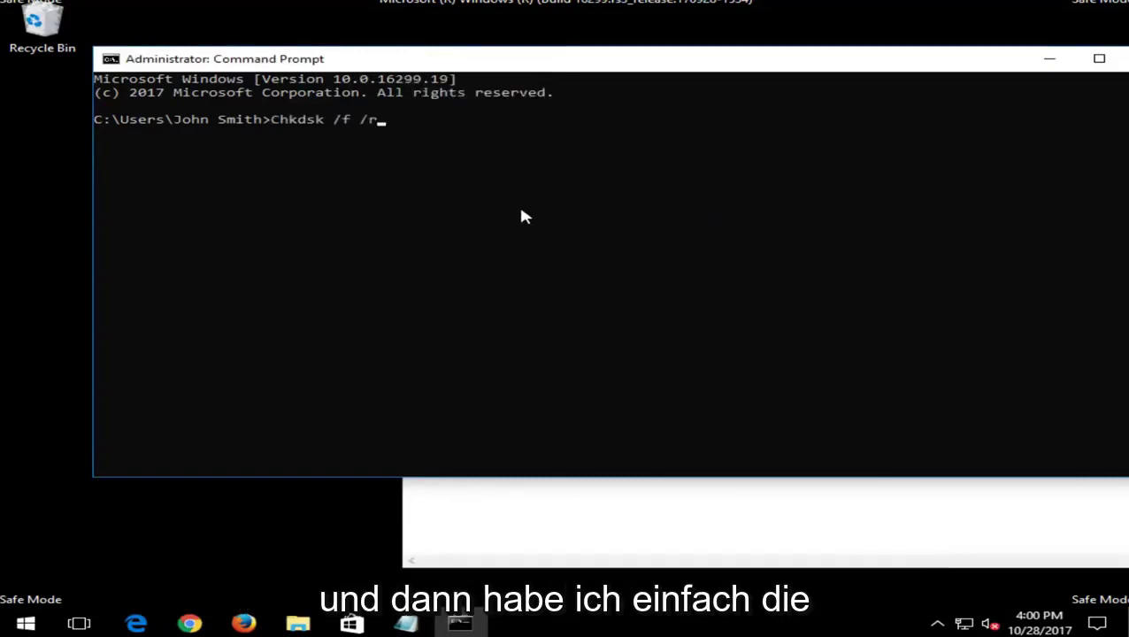
{"action": "key", "text": "Return"}
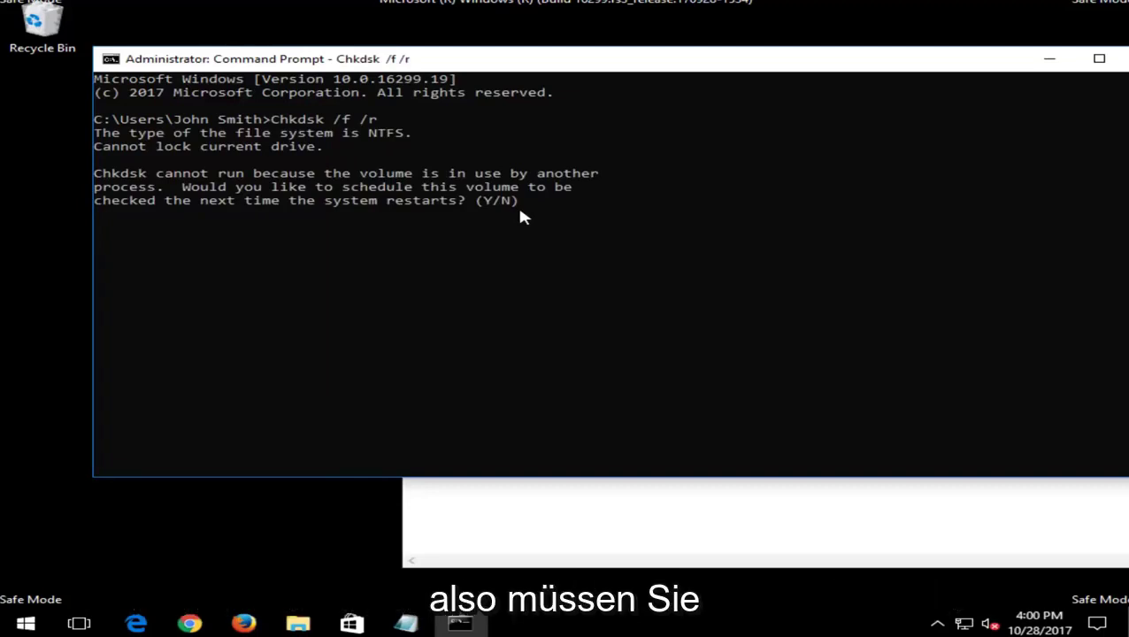
{"action": "type", "text": "y"}
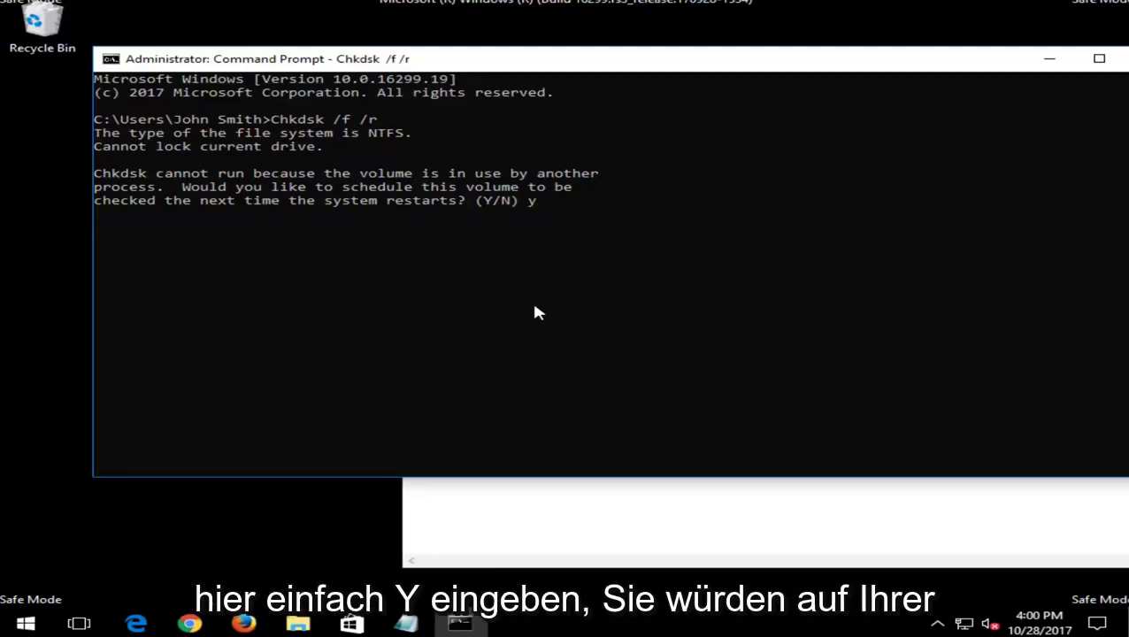
{"action": "key", "text": "Return"}
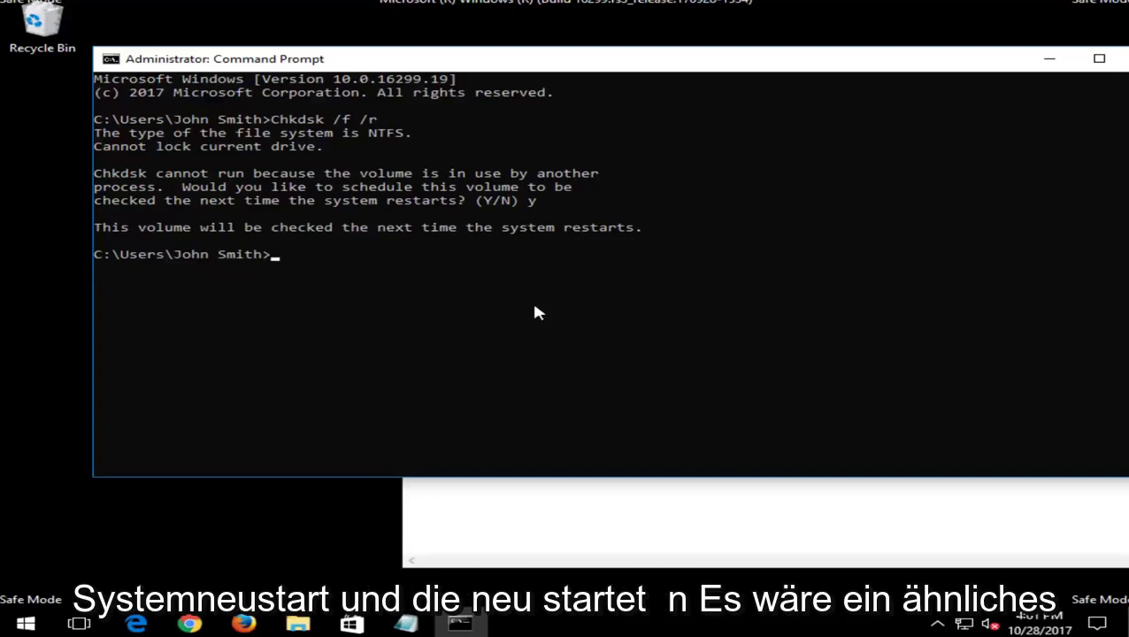
{"action": "left_click", "coordinate": [462, 529]}
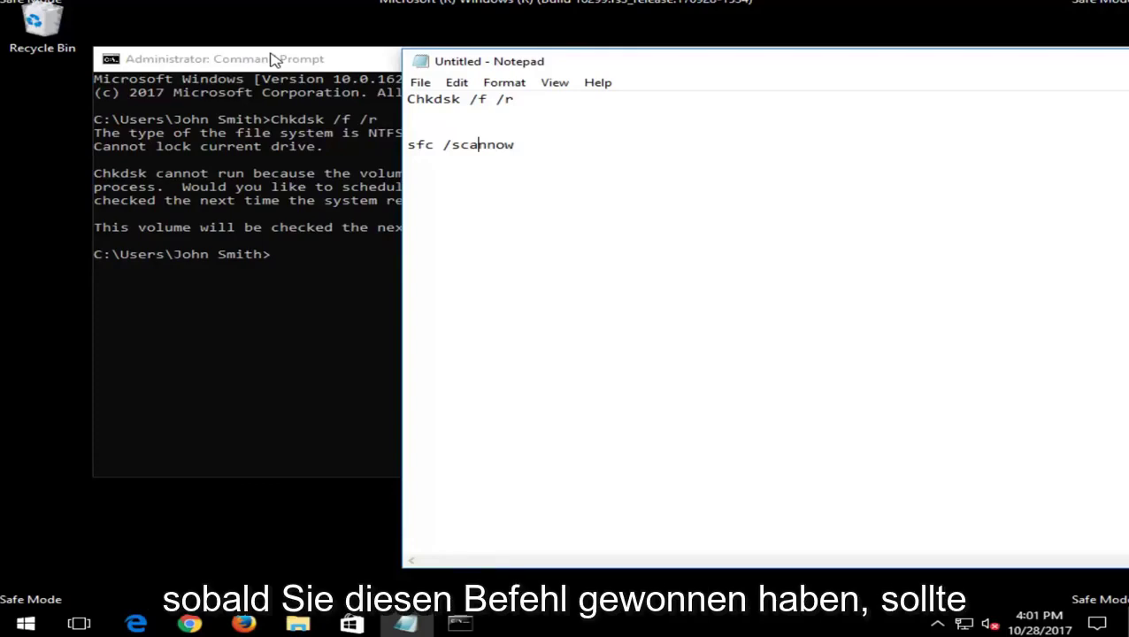
{"action": "left_click", "coordinate": [274, 60]}
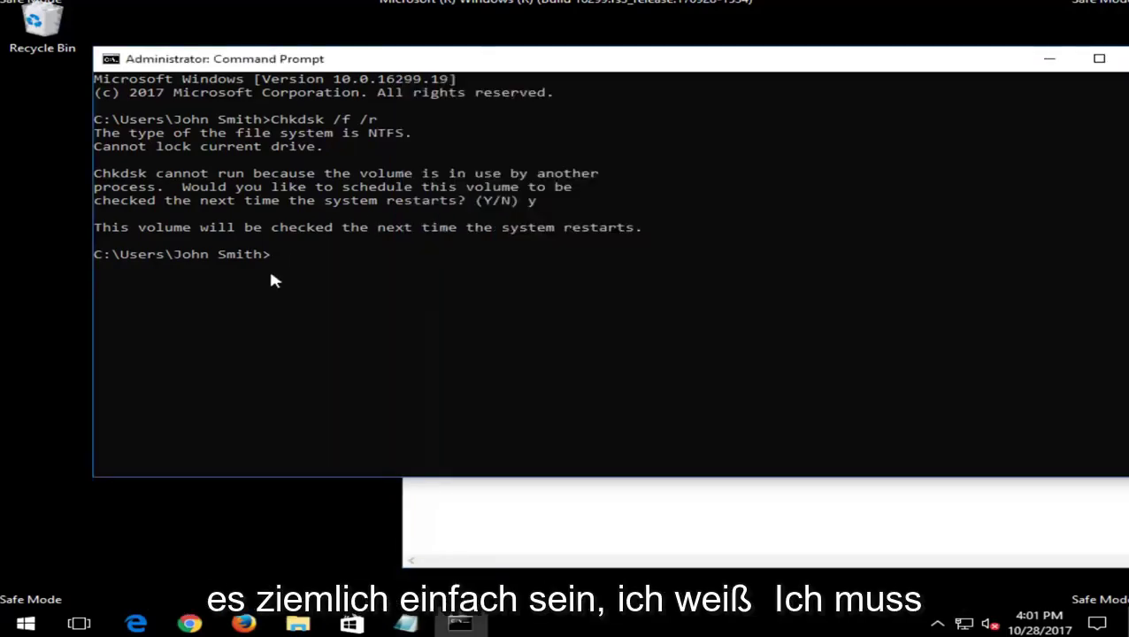